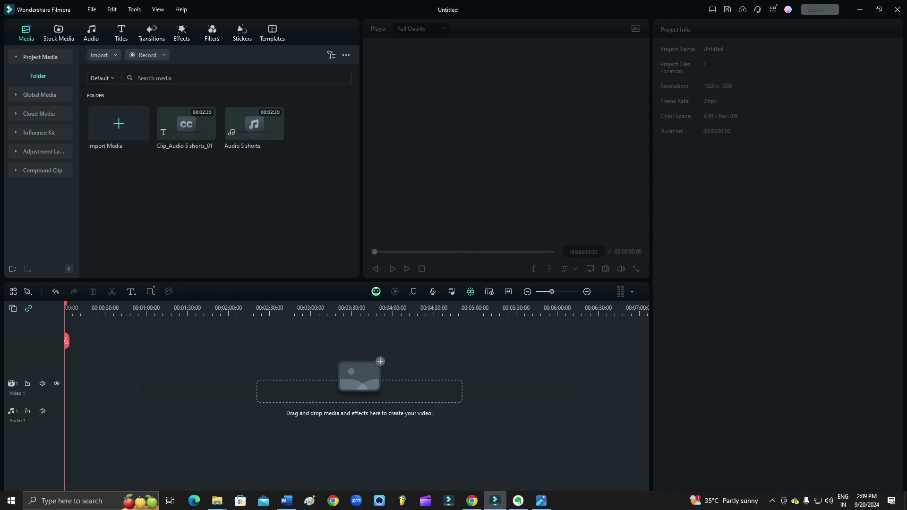
# Show the Titles panel and copy the Canva image-expansion steps from ChatGPT in Chrome.
pyautogui.hotkey('alt', '4')
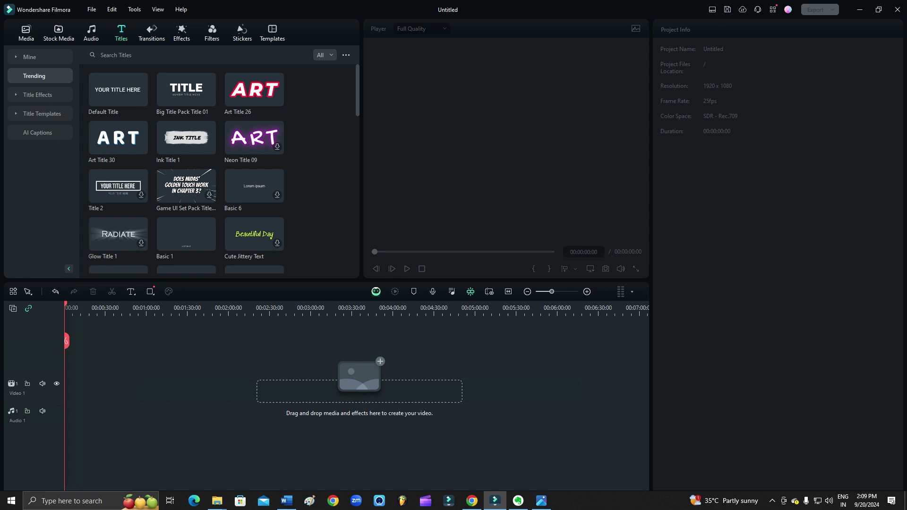
pyautogui.click(472, 501)
pyautogui.click(406, 9)
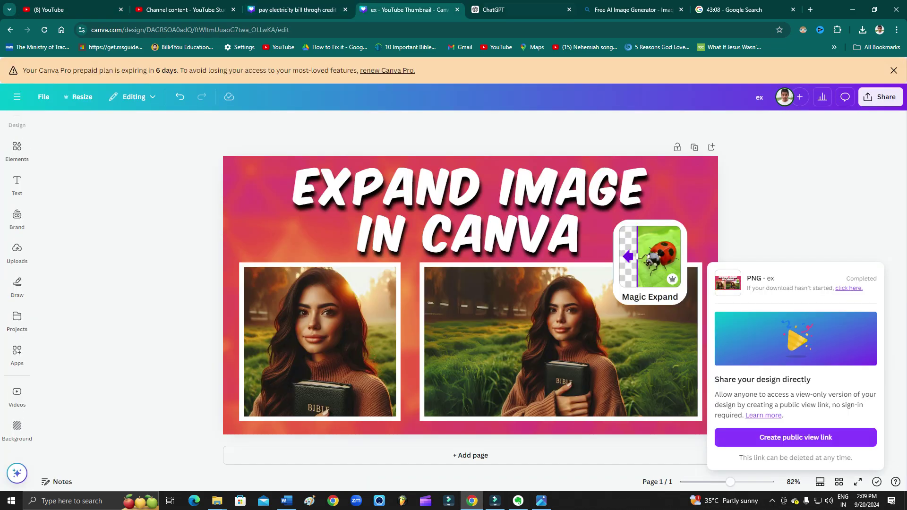
pyautogui.hotkey('ctrl', 'Tab')
# Add a Default Title to the timeline and replace its placeholder with the copied steps.
pyautogui.hotkey('alt', 'Tab')
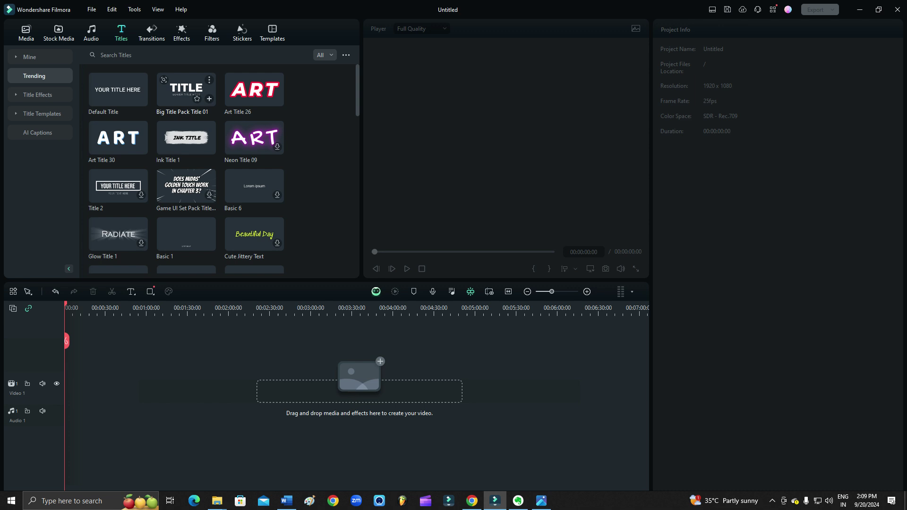
pyautogui.hotkey('ctrl', 'v')
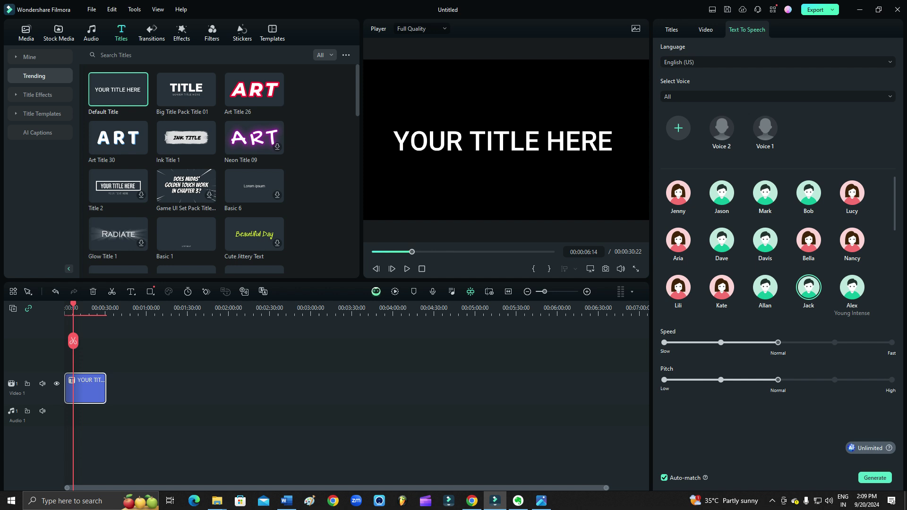
pyautogui.hotkey('ctrl', 'a')
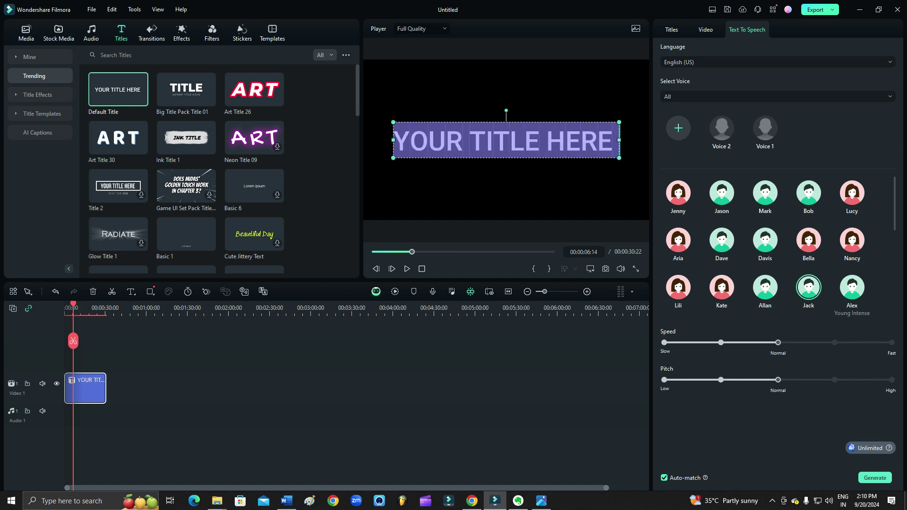
pyautogui.hotkey('ctrl', 'v')
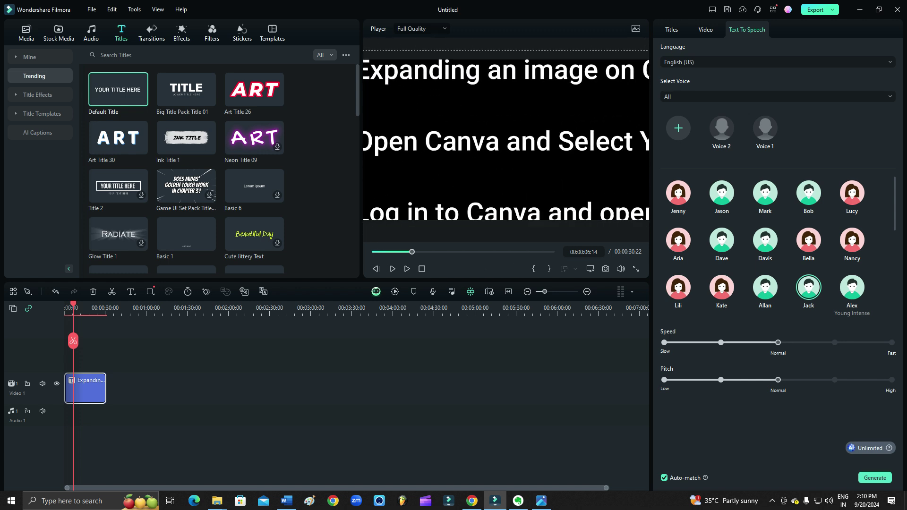
pyautogui.press('Escape')
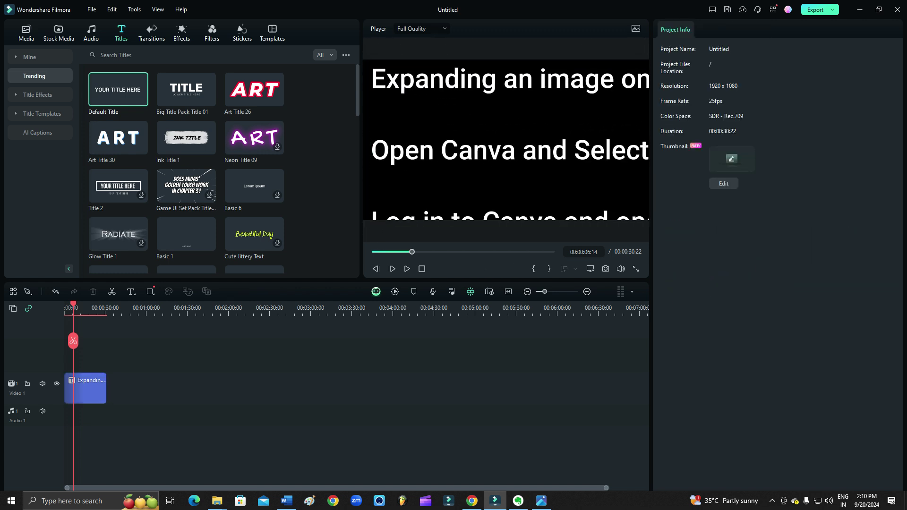
# Generate a Text-to-Speech voiceover of the title script using the Jason voice.
pyautogui.rightClick(86, 384)
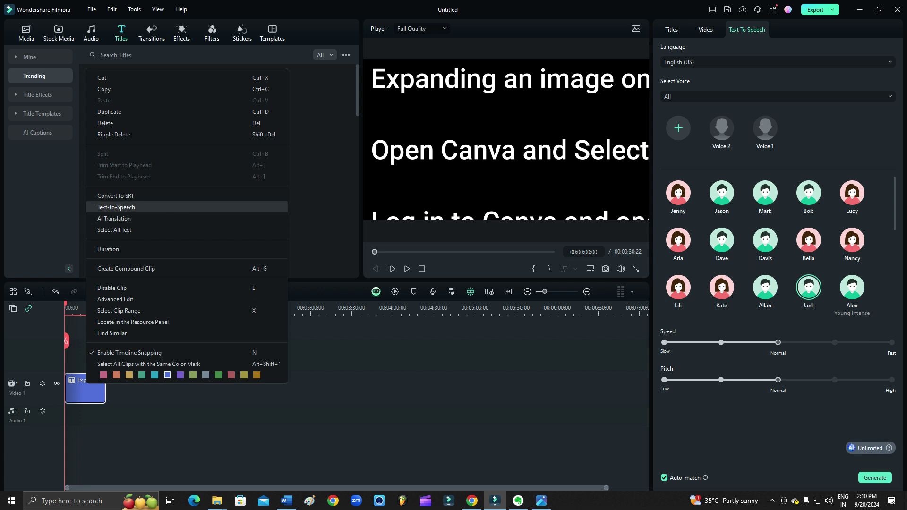
pyautogui.click(116, 207)
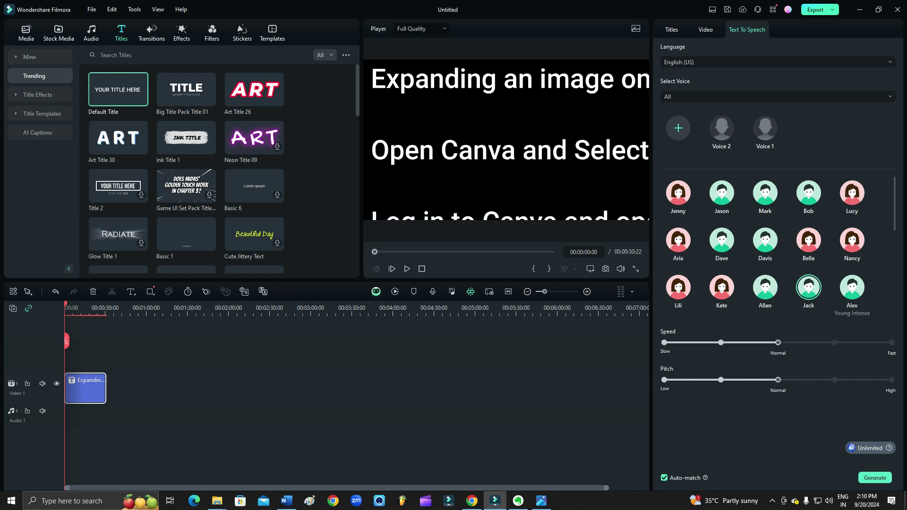
pyautogui.moveTo(721, 192)
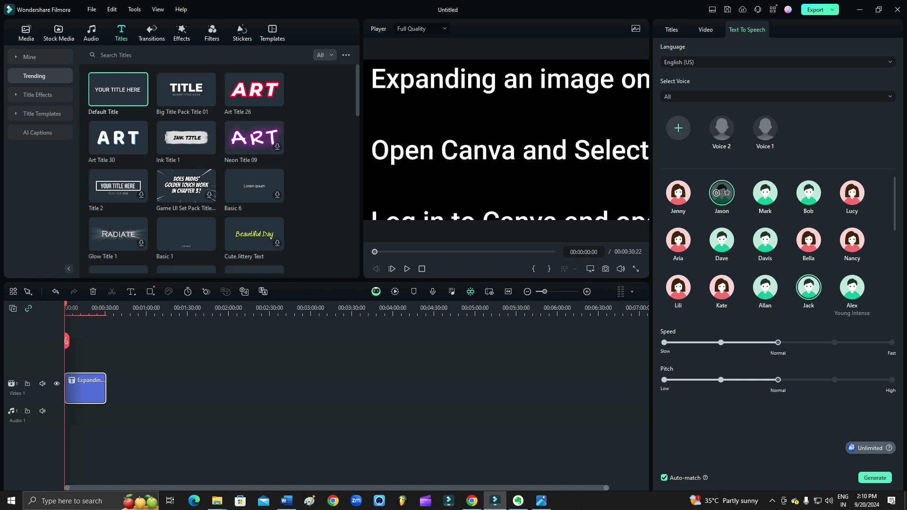
pyautogui.click(717, 193)
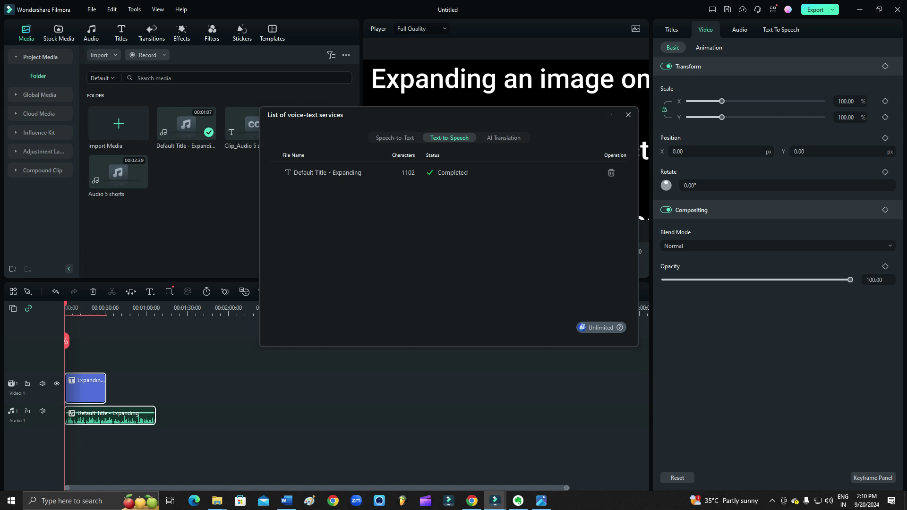
# Preview the generated narration on the timeline.
pyautogui.click(628, 115)
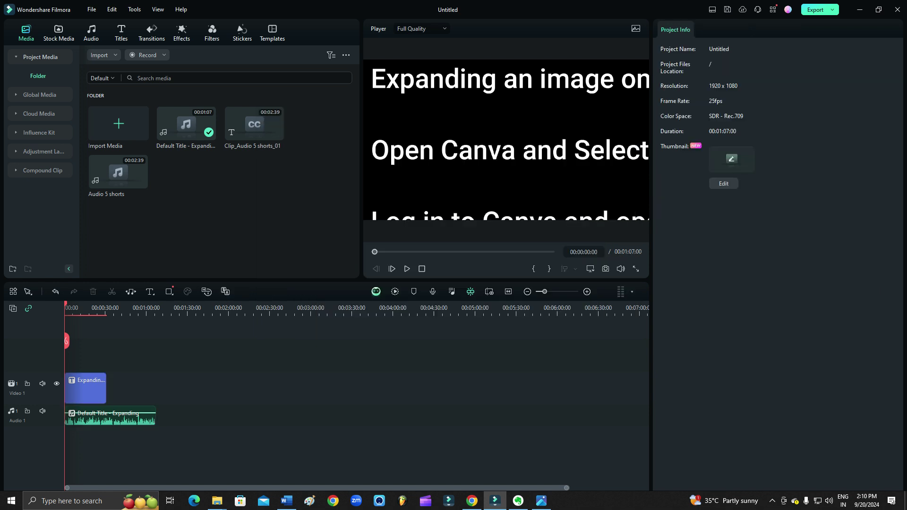
pyautogui.press('space')
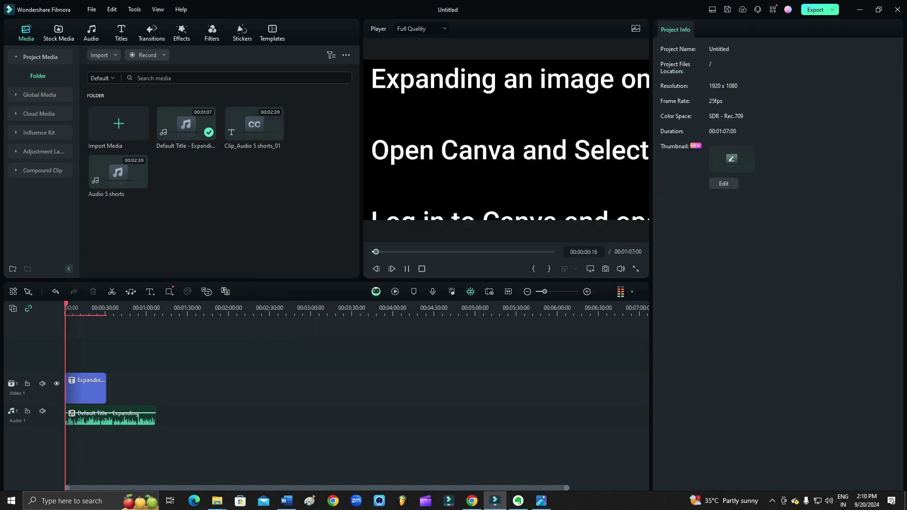
pyautogui.click(81, 340)
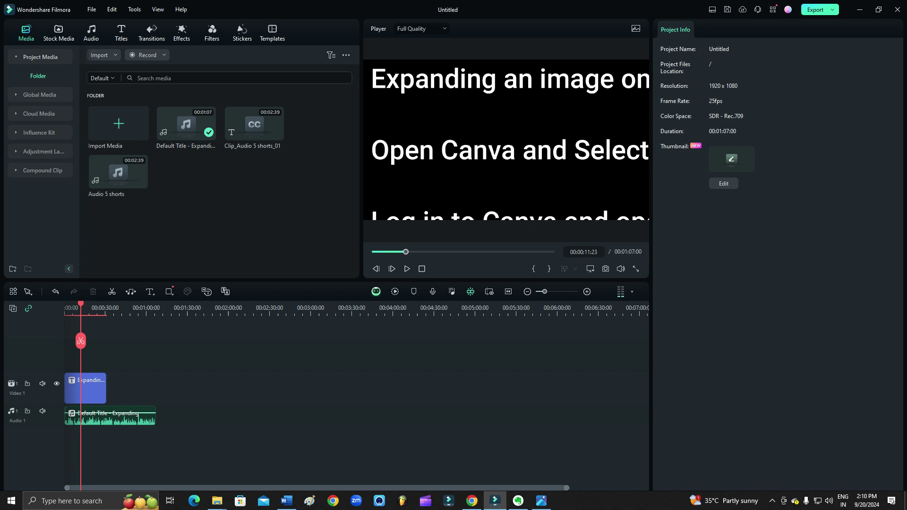
# Delete the narration audio clip and the title clip from the timeline.
pyautogui.click(151, 414)
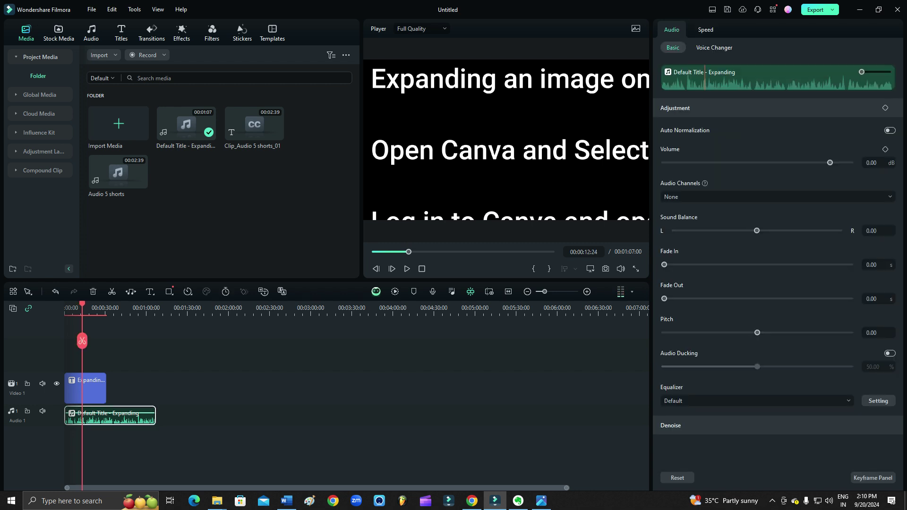
pyautogui.press('Delete')
pyautogui.click(85, 387)
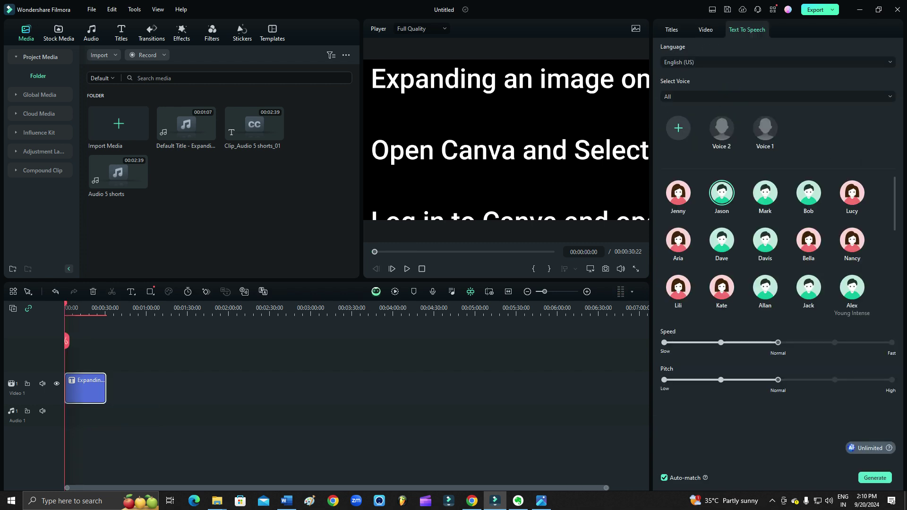
pyautogui.press('Delete')
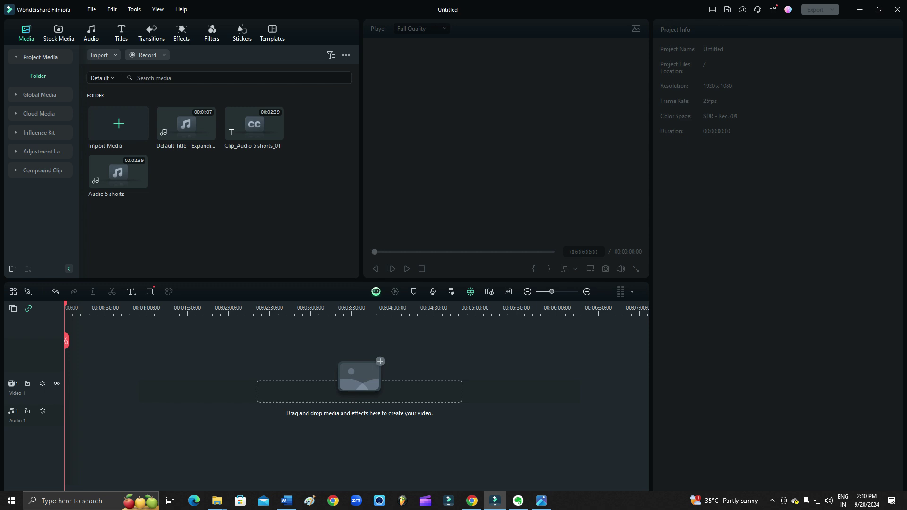
# Drag 'Audio 5 shorts' from the Downloads folder into Filmora's media panel.
pyautogui.click(216, 501)
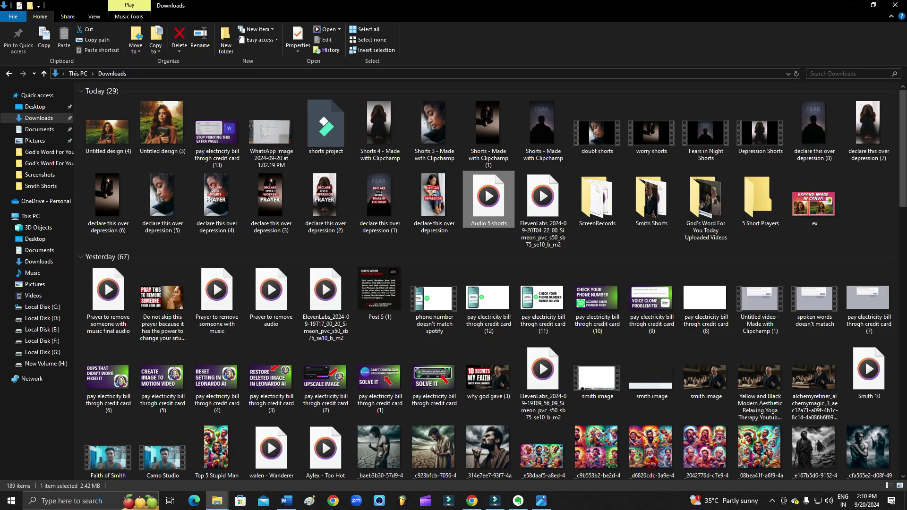
pyautogui.click(870, 243)
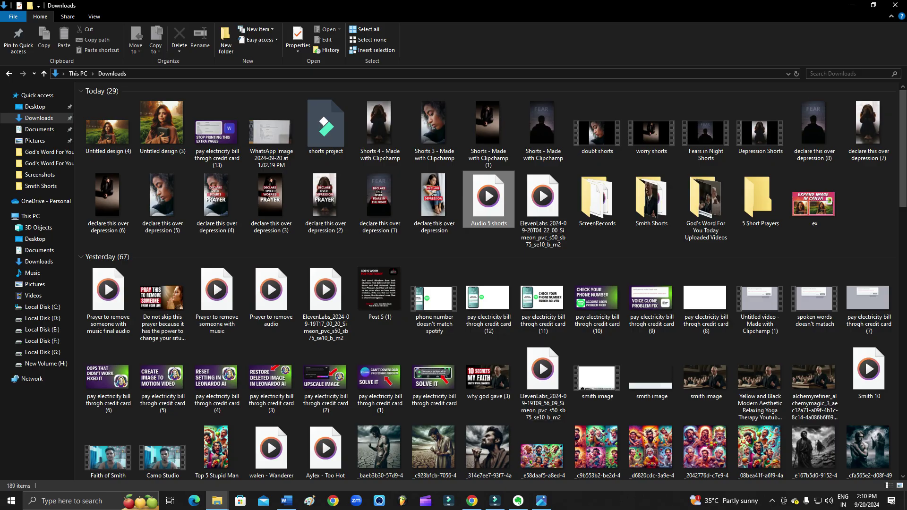
pyautogui.moveTo(489, 199); pyautogui.dragTo(194, 227)
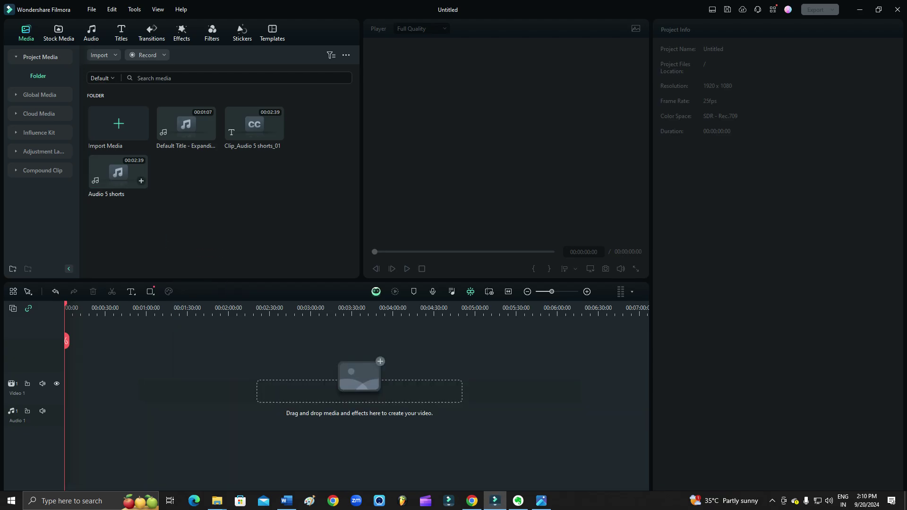
# Place 'Audio 5 shorts' on the audio track and open its Speech-to-Text settings.
pyautogui.moveTo(118, 172); pyautogui.dragTo(141, 415)
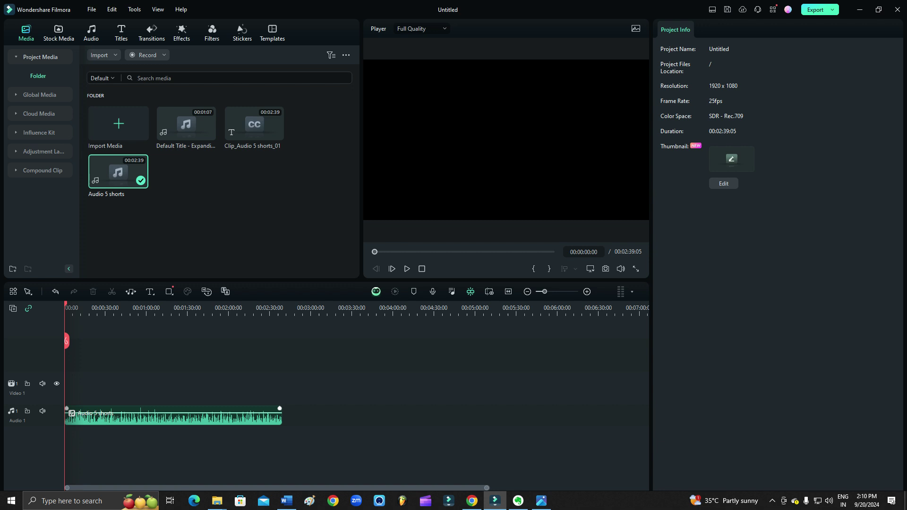
pyautogui.click(142, 416)
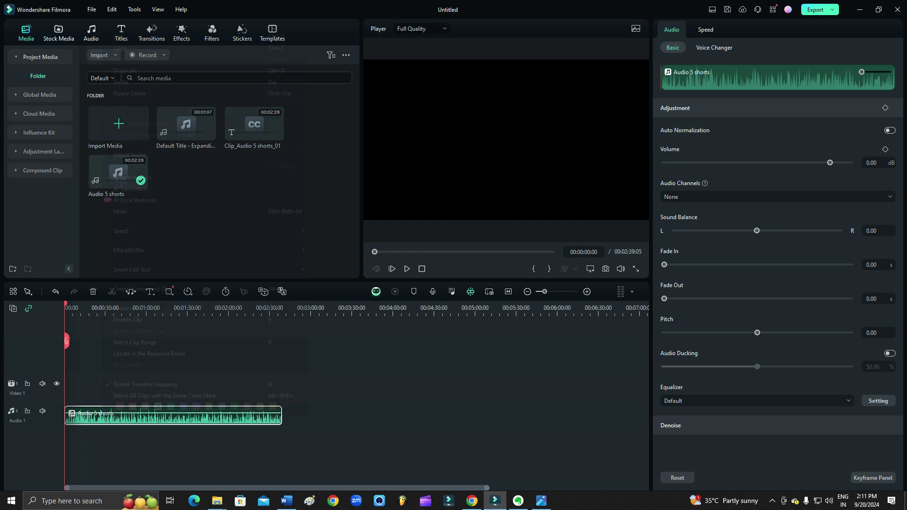
pyautogui.rightClick(103, 415)
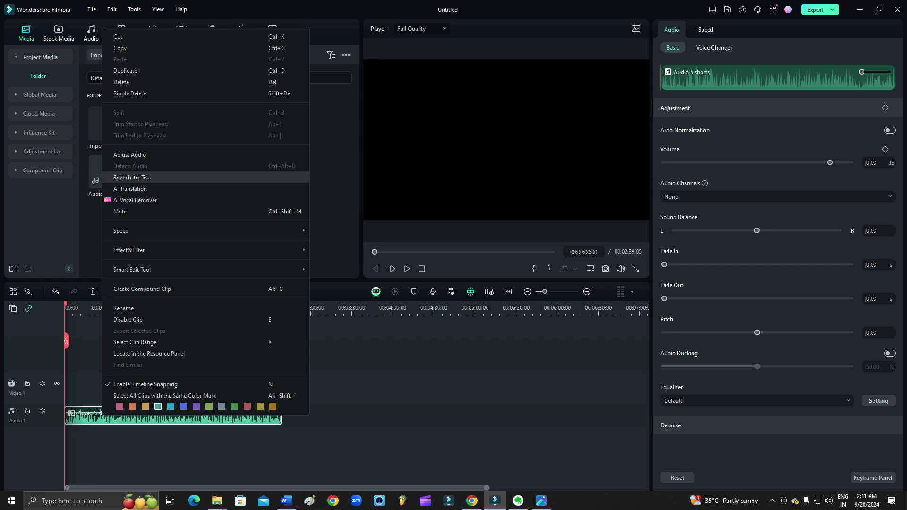
pyautogui.click(132, 177)
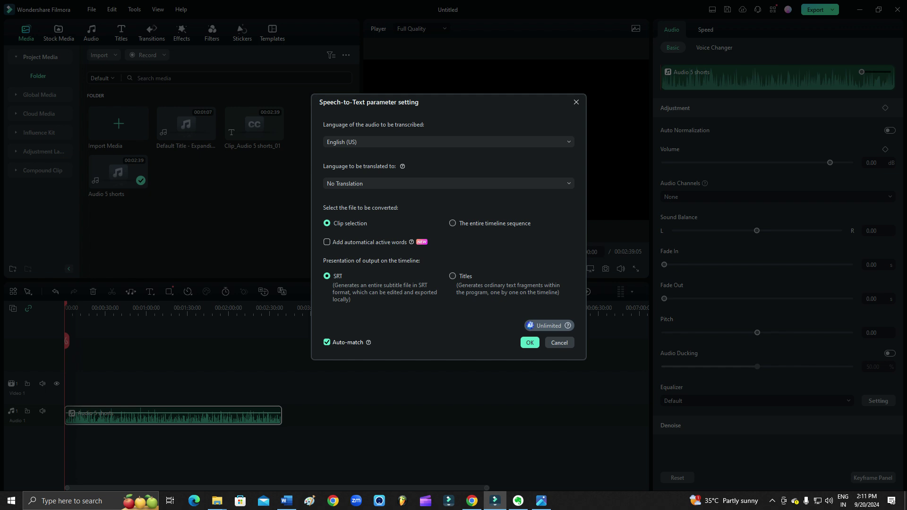
# Transcribe the audio clip with Titles output instead of SRT.
pyautogui.click(453, 276)
pyautogui.click(530, 343)
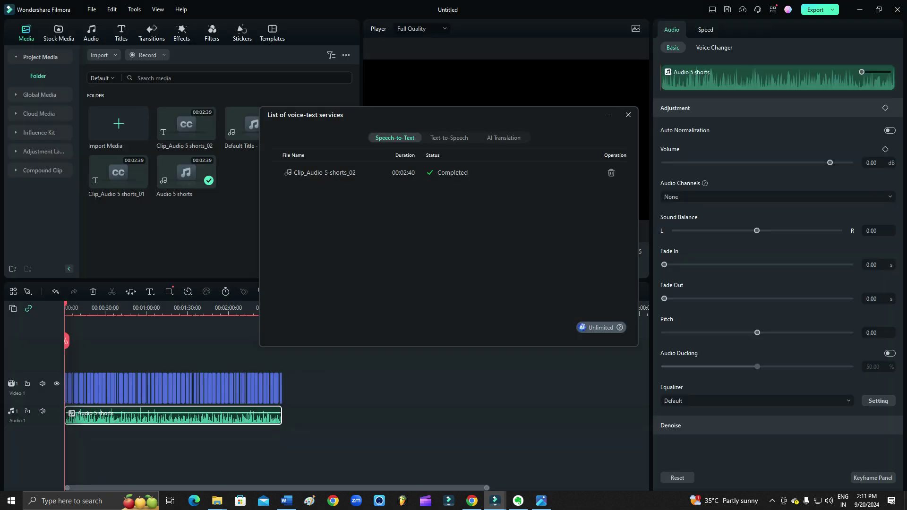
pyautogui.click(629, 115)
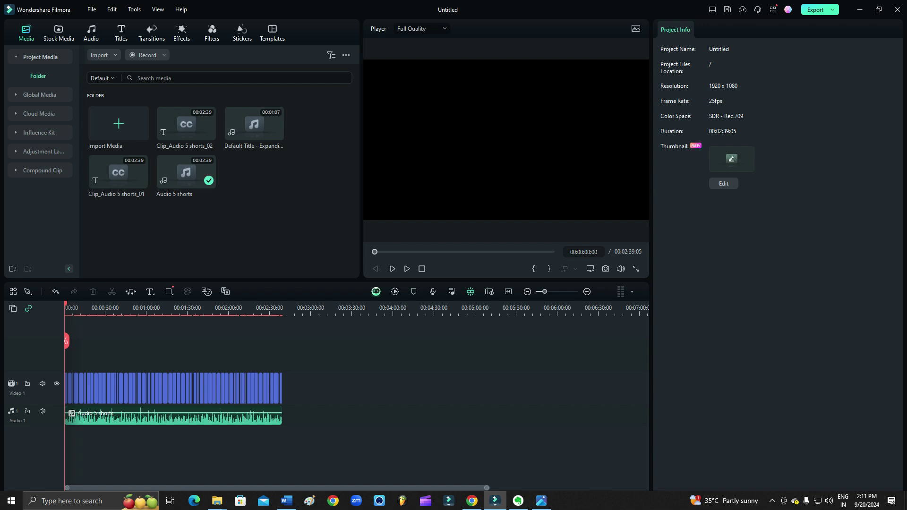
# Raise the 'provide in jesus name amen' subtitle in the frame, then select all subtitle clips.
pyautogui.moveTo(66, 340); pyautogui.dragTo(105, 340)
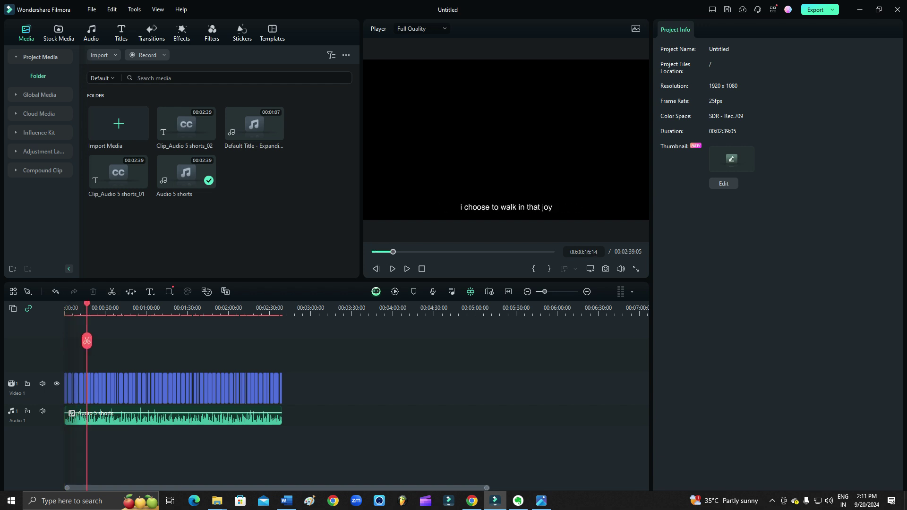
pyautogui.click(506, 207)
pyautogui.moveTo(506, 207); pyautogui.dragTo(506, 146)
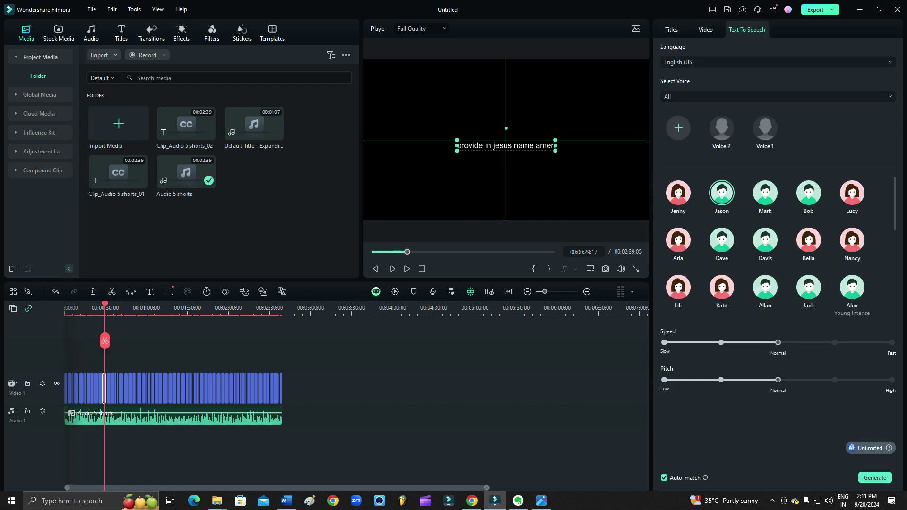
pyautogui.moveTo(105, 340); pyautogui.dragTo(66, 341)
pyautogui.moveTo(300, 388); pyautogui.dragTo(66, 397)
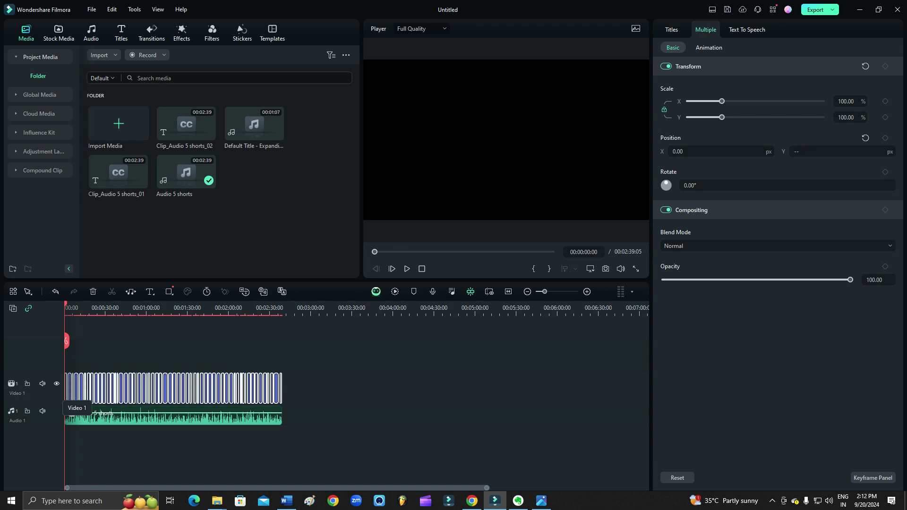
# Group the selected subtitles into 'Compound Clip 1' and play back the timeline.
pyautogui.rightClick(243, 388)
pyautogui.click(283, 395)
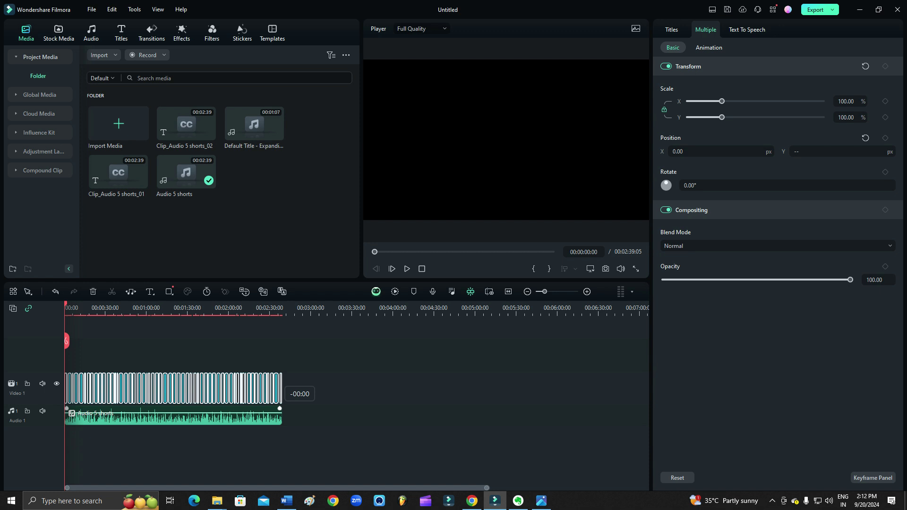
pyautogui.rightClick(263, 388)
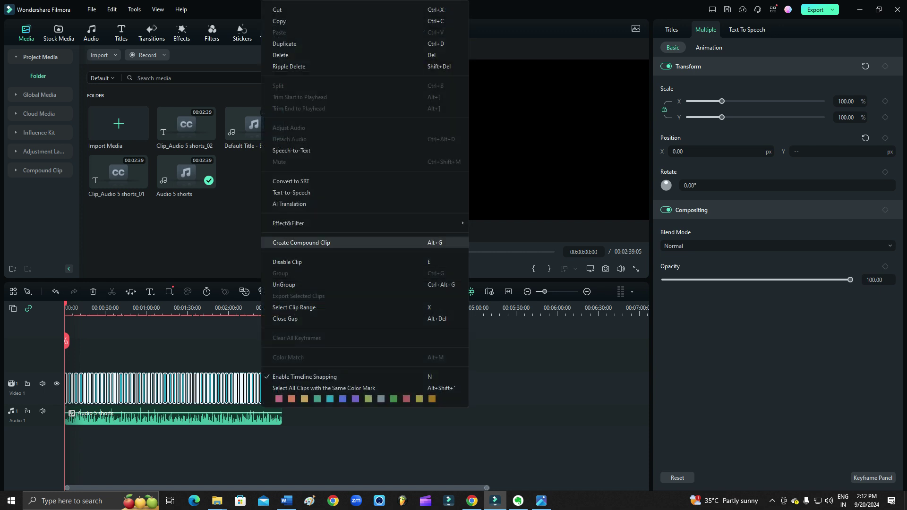
pyautogui.click(301, 243)
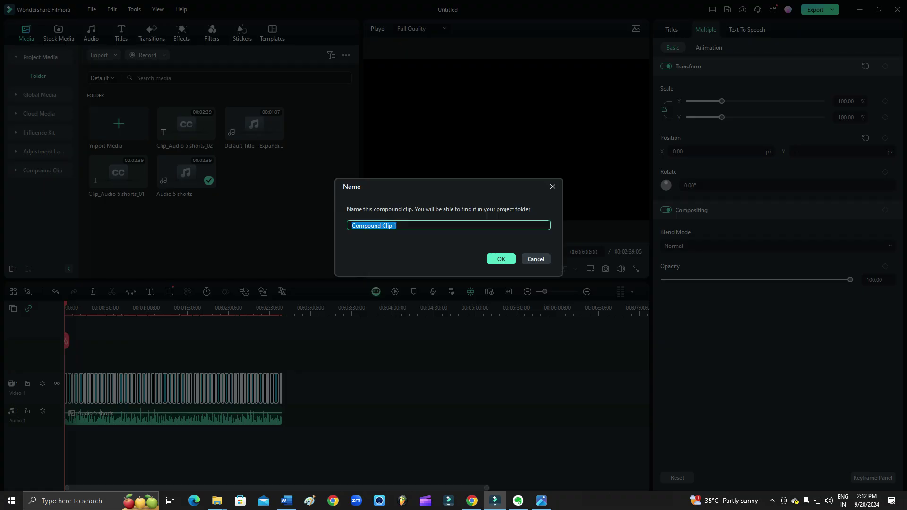
pyautogui.press('Return')
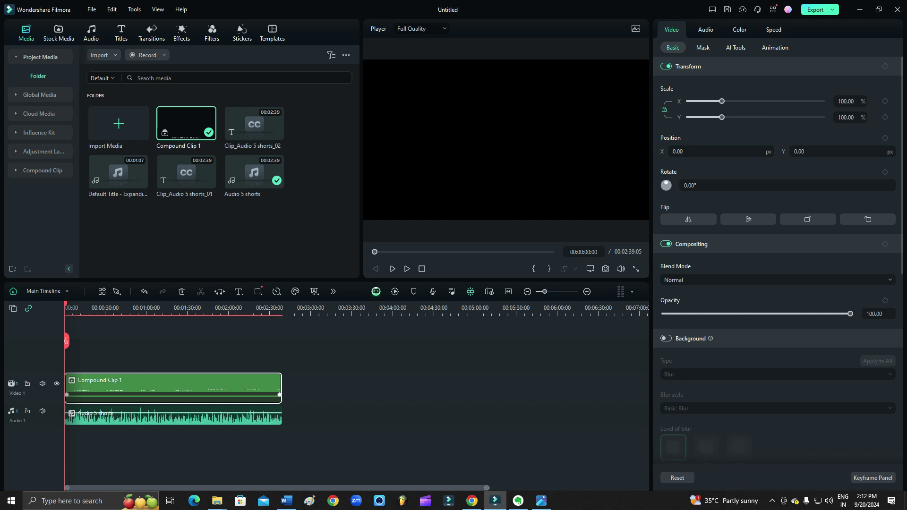
pyautogui.press('Escape')
pyautogui.press('space')
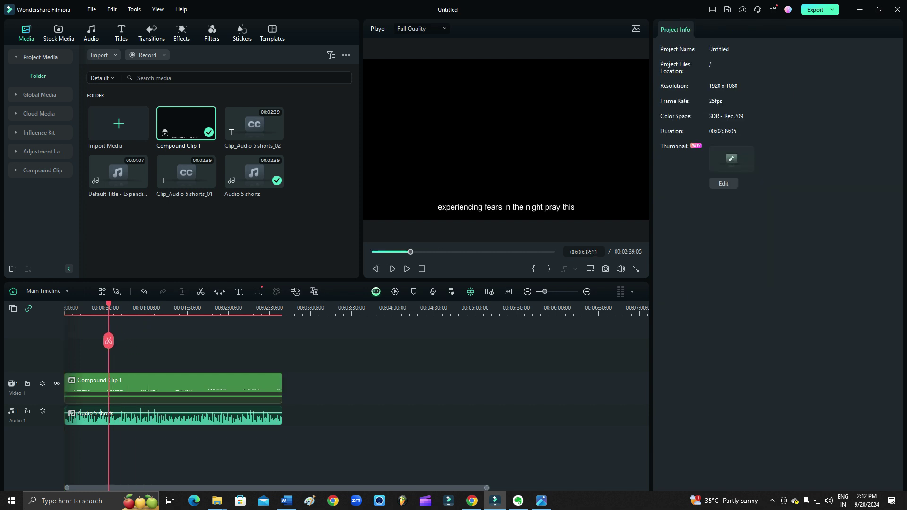
# Move Compound Clip 1 up to Position Y 390.35, check playback, and open it.
pyautogui.click(103, 384)
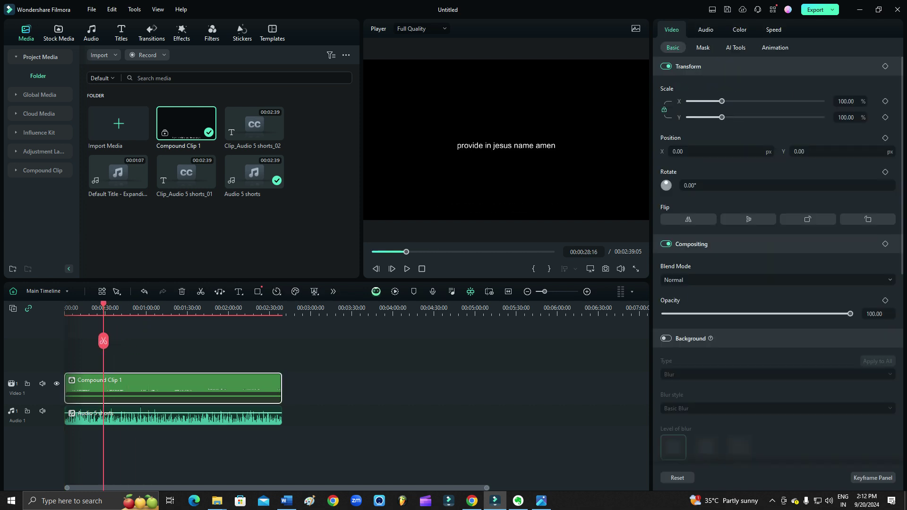
pyautogui.click(119, 308)
pyautogui.moveTo(543, 217); pyautogui.dragTo(543, 160)
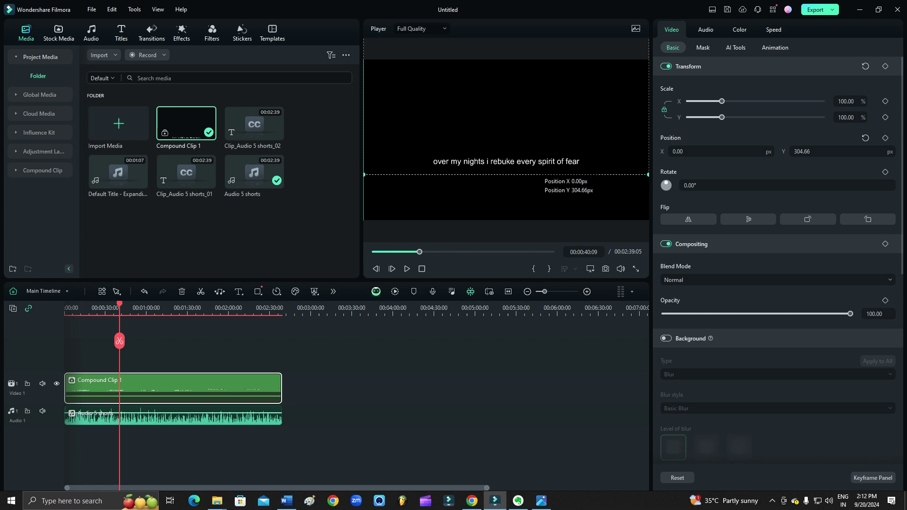
pyautogui.press('space')
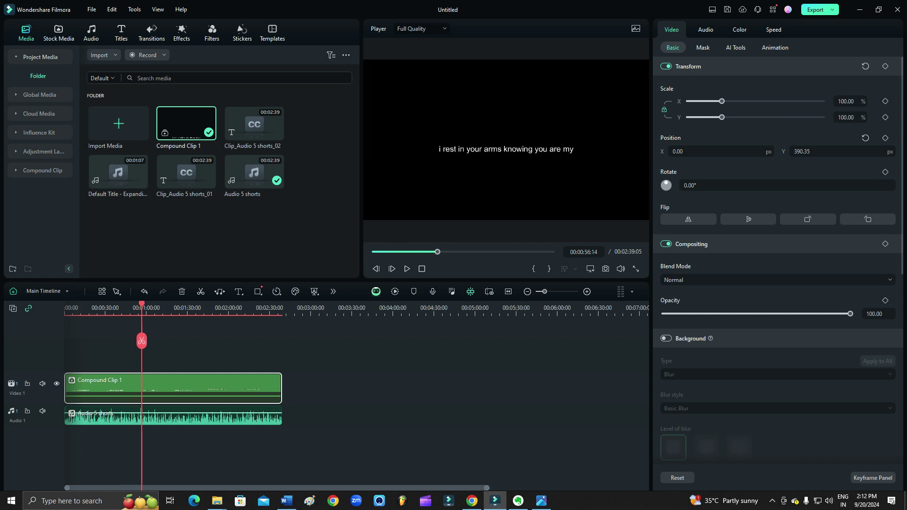
pyautogui.press('space')
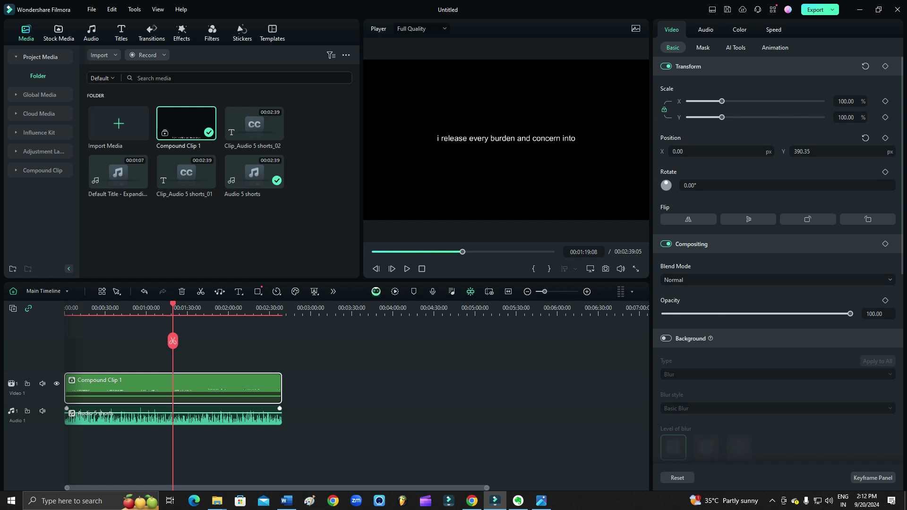
pyautogui.doubleClick(142, 388)
# Nudge all 59 inner subtitles up and apply a blue outlined Basic title preset.
pyautogui.press('Return')
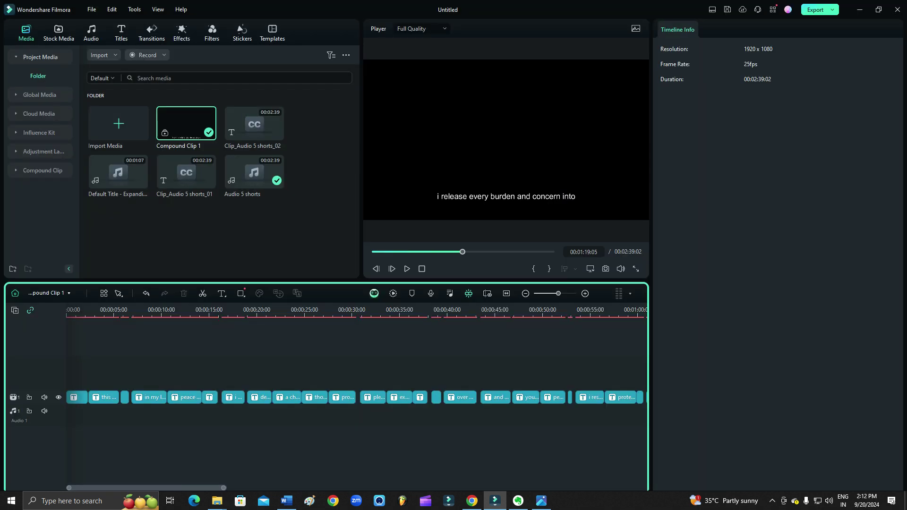
pyautogui.hotkey('ctrl', '-')
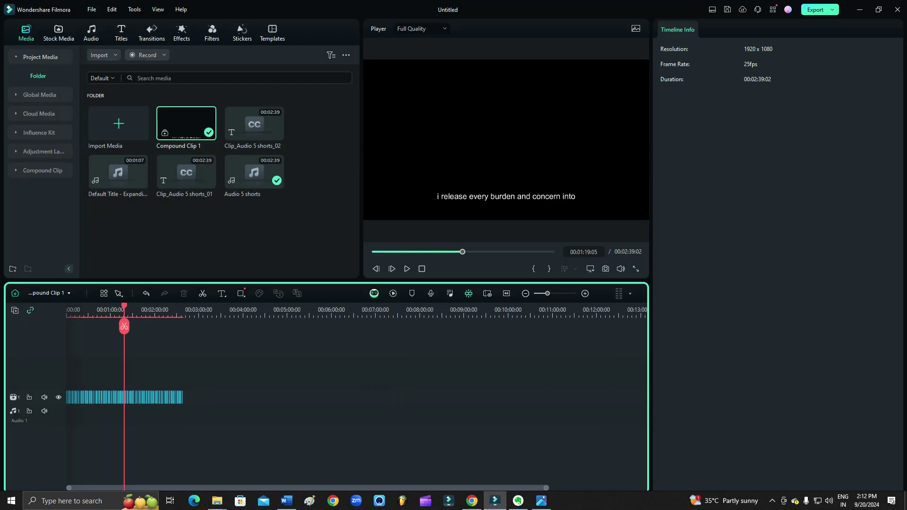
pyautogui.hotkey('ctrl', 'a')
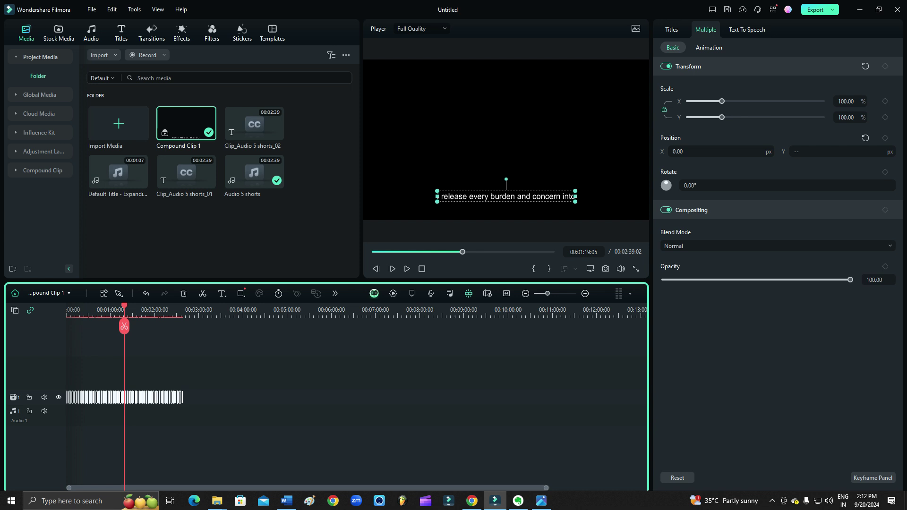
pyautogui.press('Up')
pyautogui.press('Up')
pyautogui.press('Up')
pyautogui.press('Up')
pyautogui.press('Up')
pyautogui.press('Up')
pyautogui.click(672, 29)
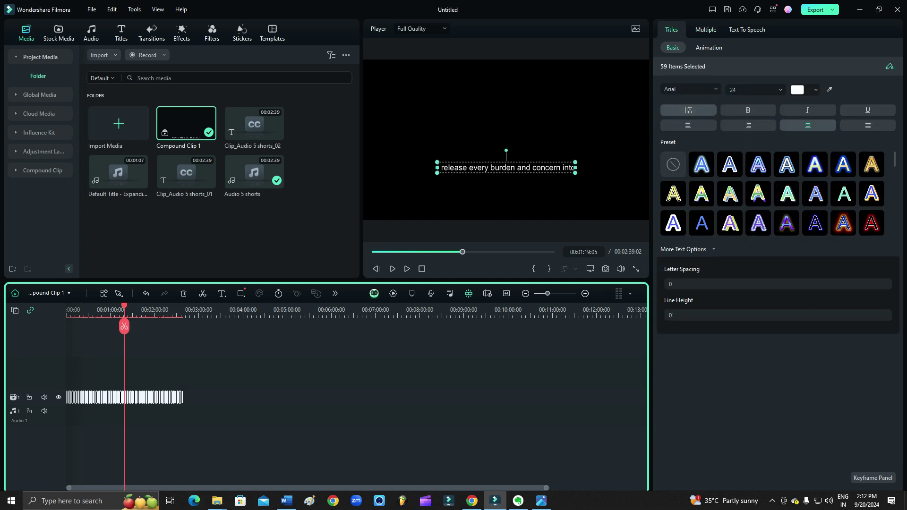
pyautogui.click(730, 165)
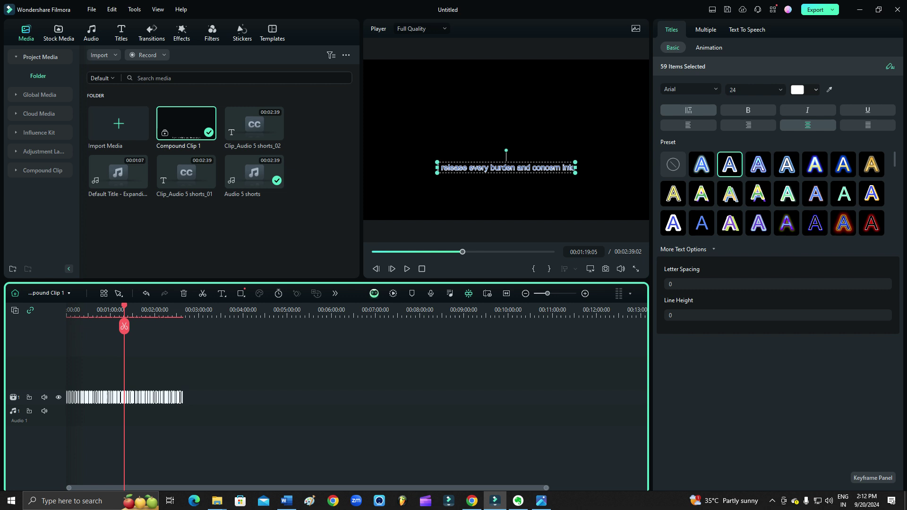